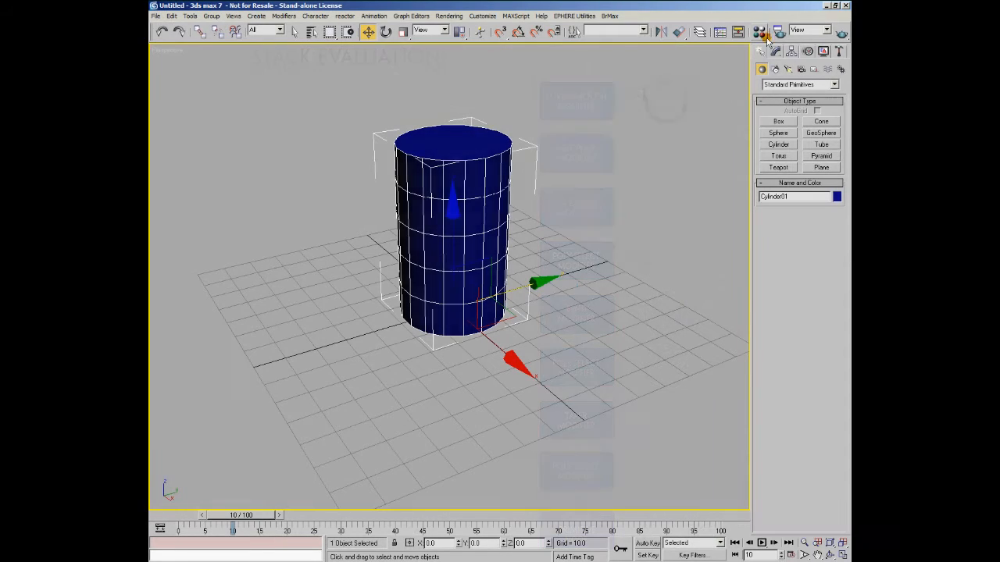
- Apply a Bend modifier to the cylinder with angle 42.5 and direction 82.5
click(774, 50)
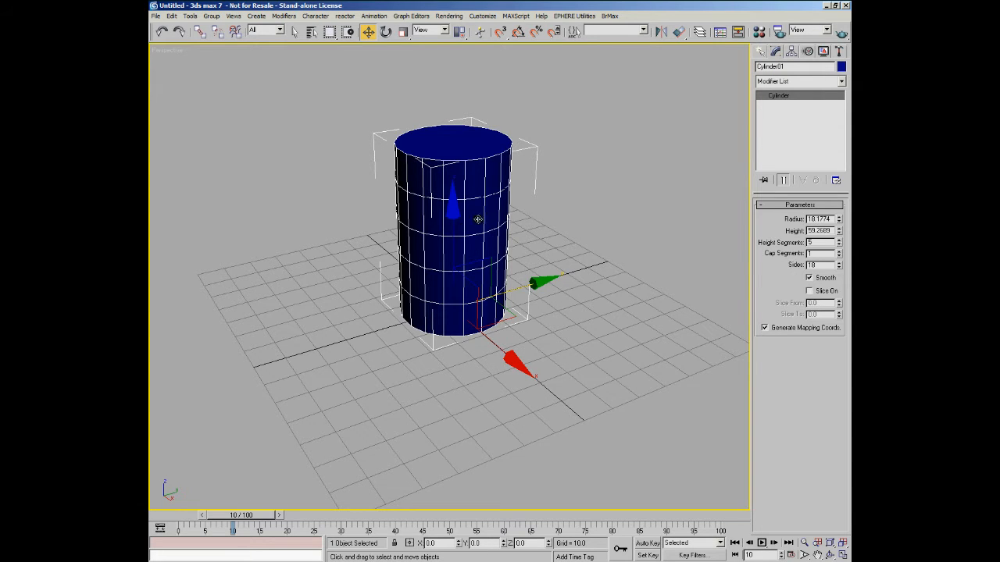
middle_drag(610, 115, 591, 139)
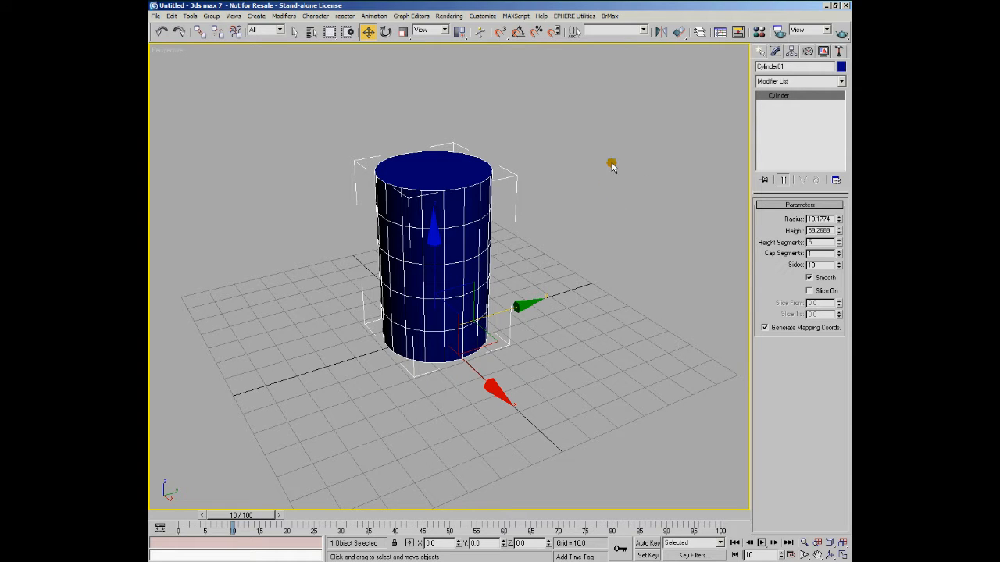
middle_drag(585, 183, 594, 188)
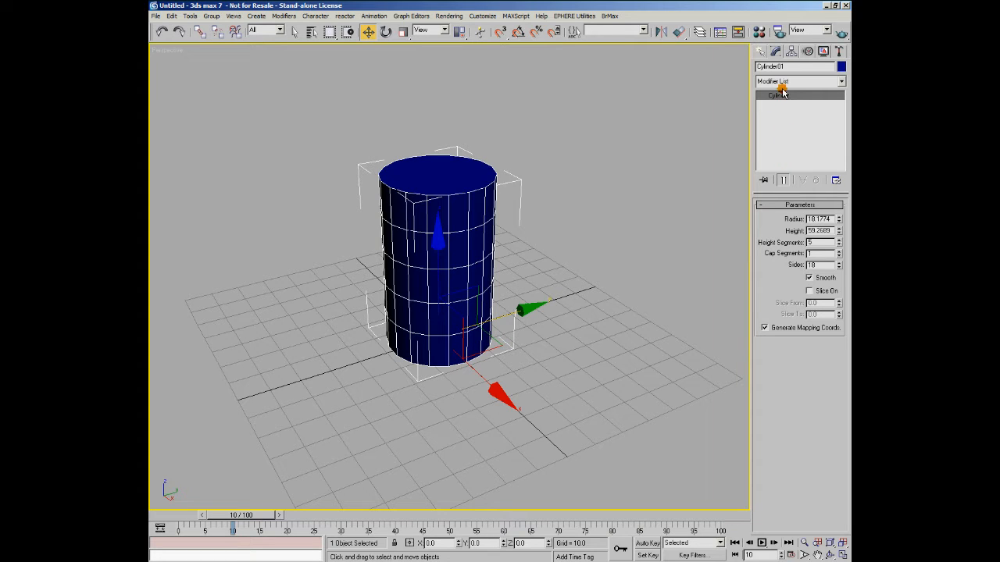
click(841, 82)
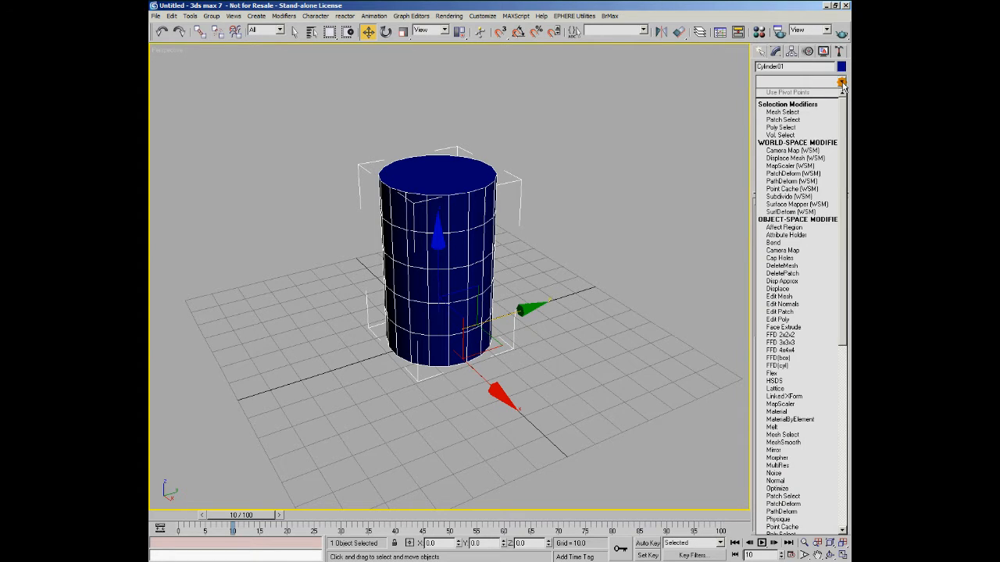
click(816, 243)
drag(827, 226, 829, 129)
- Apply a Lattice modifier above the Bend, with strut radius 0.5 and joint radius 1.5
click(841, 81)
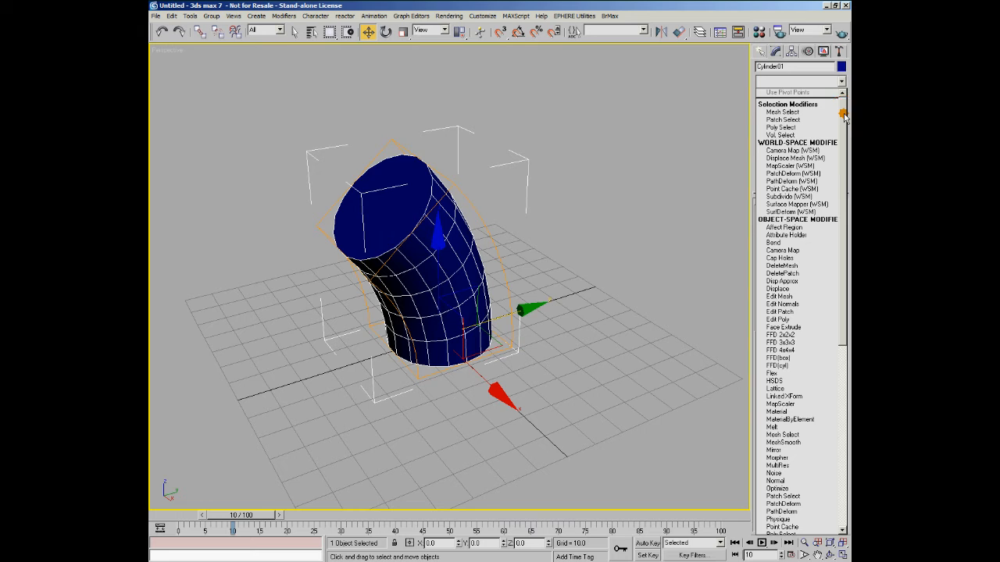
click(790, 389)
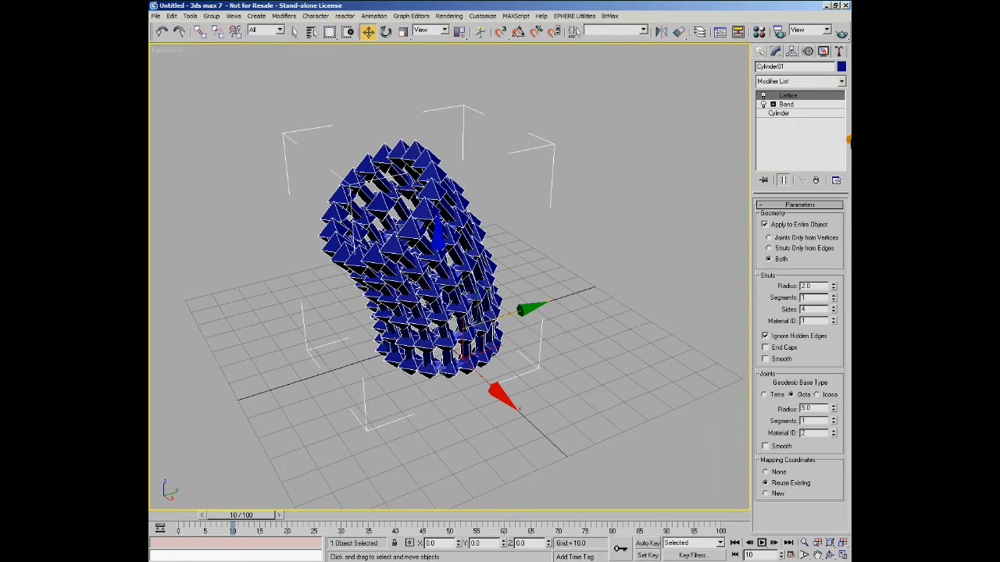
right_click(832, 287)
click(833, 285)
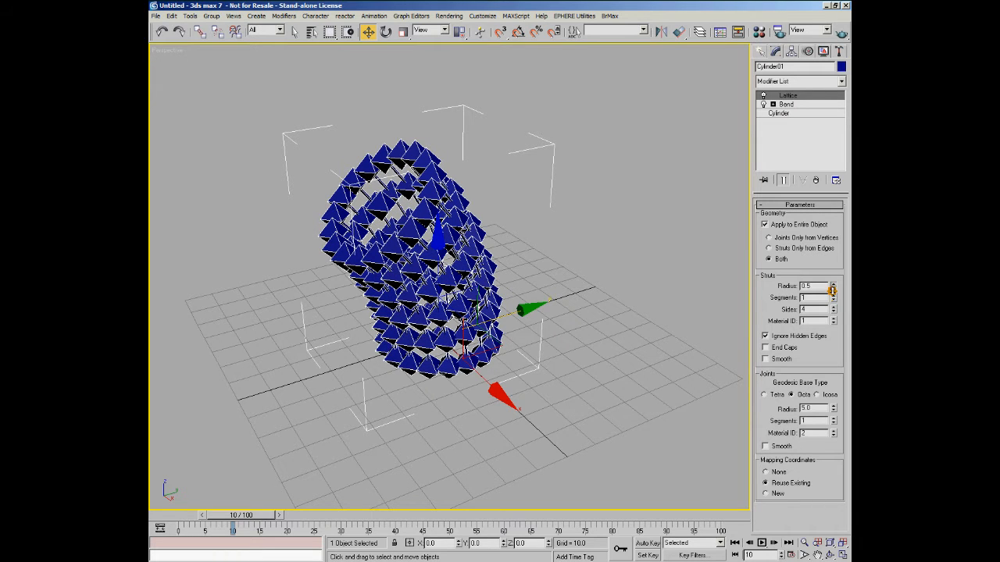
click(833, 410)
drag(832, 408, 832, 412)
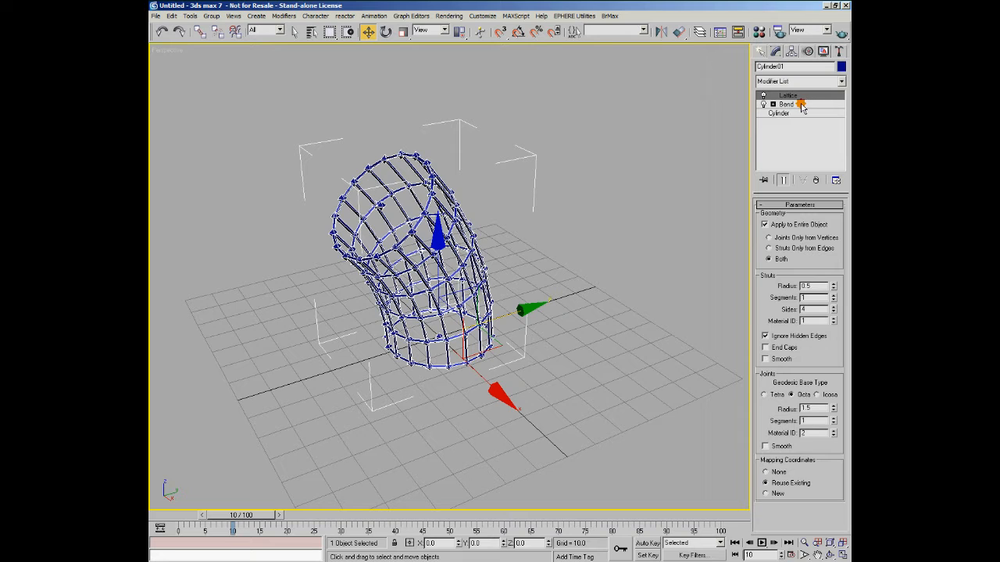
- Add an FFD 2x2x2 modifier and place it between the Bend and the base cylinder in the stack
click(841, 81)
drag(841, 113, 848, 154)
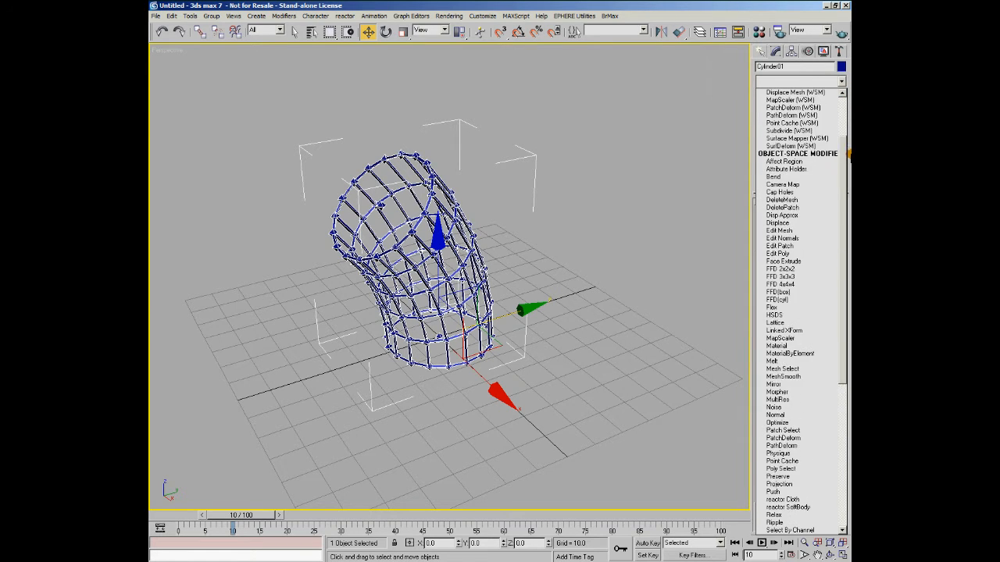
click(787, 268)
drag(792, 95, 791, 121)
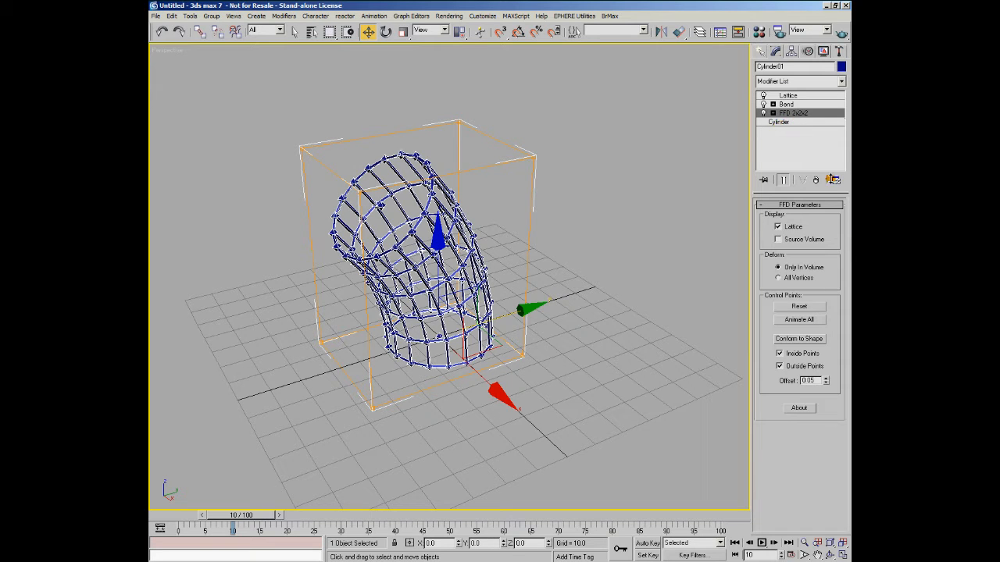
- Turn off the end-result display and scale the upper FFD control points uniformly to 173 percent to flare the cylinder's top
click(773, 113)
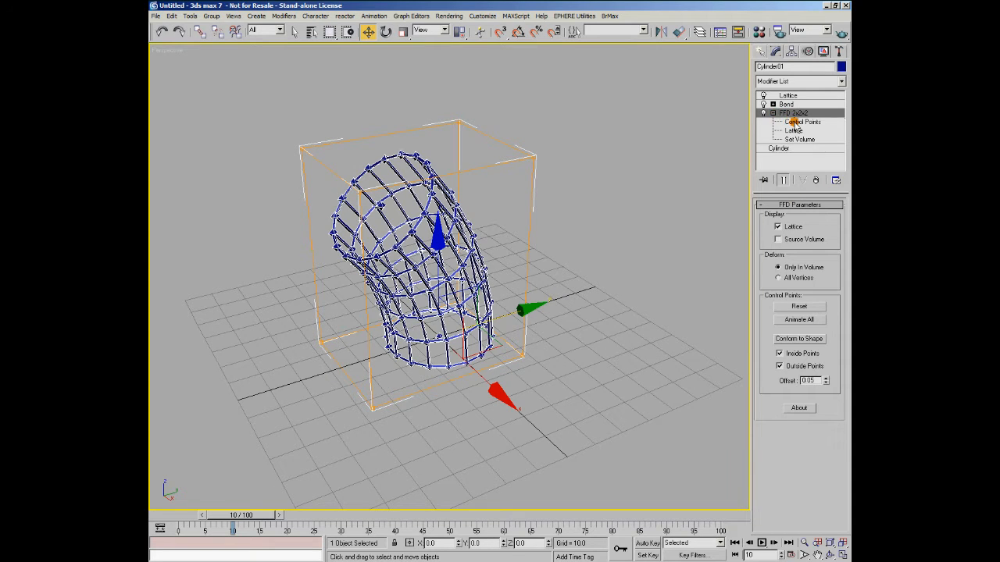
click(795, 122)
click(783, 179)
mouse_move(224, 94)
mouse_down()
mouse_move(342, 127)
mouse_move(608, 241)
mouse_up()
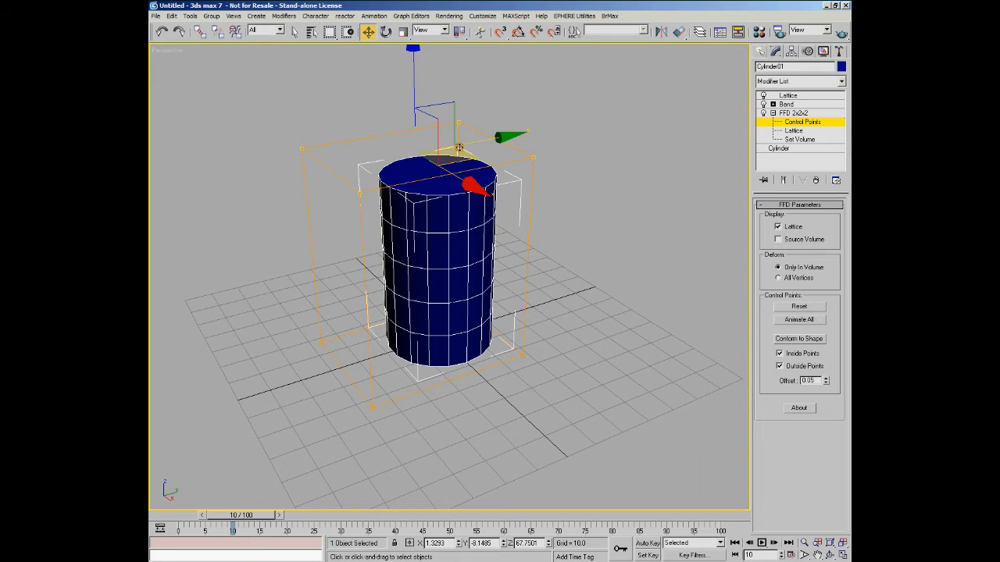
key(r)
drag(414, 150, 427, 108)
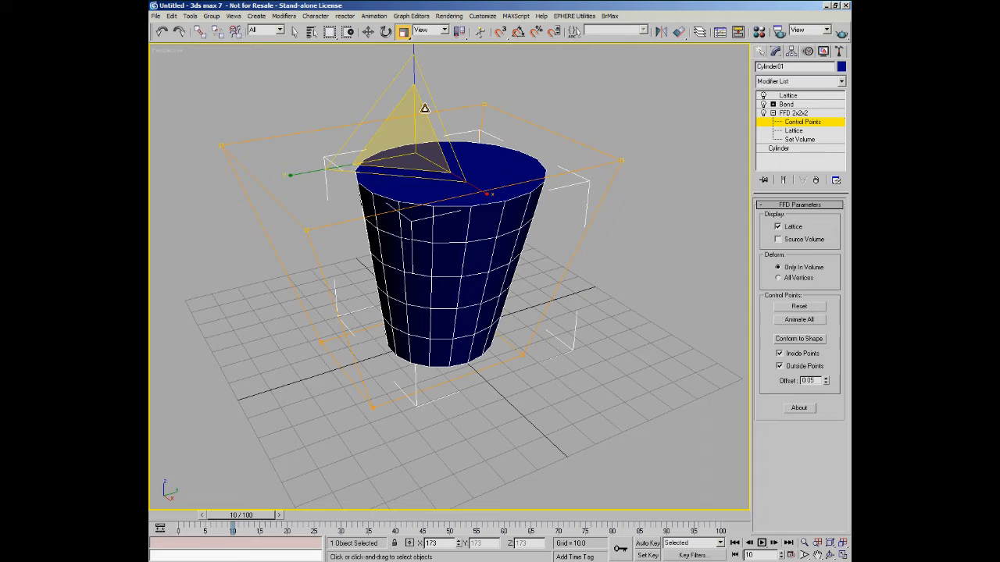
- Leave the FFD control points and review the object at the Bend and Lattice levels of the stack
click(794, 114)
click(770, 114)
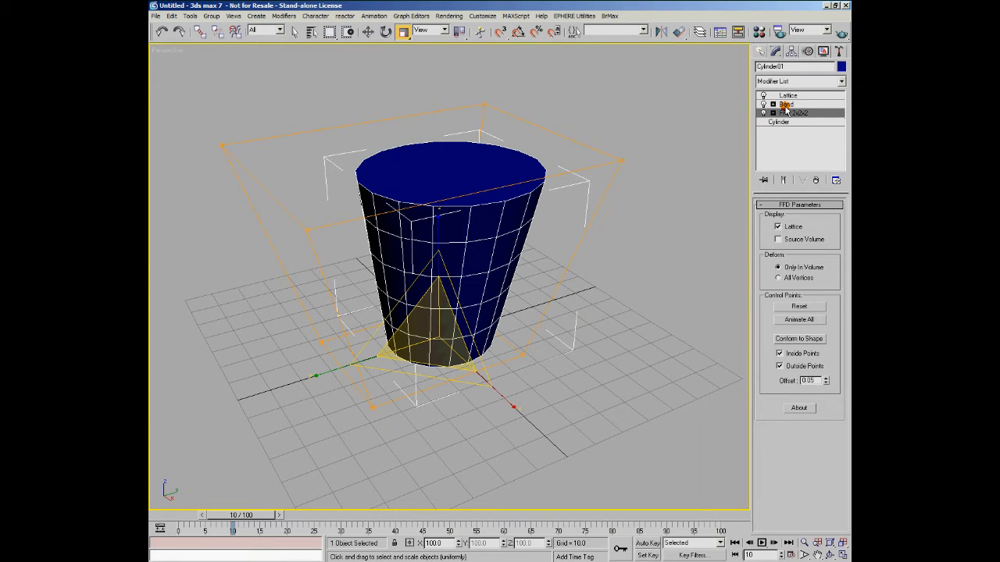
click(785, 105)
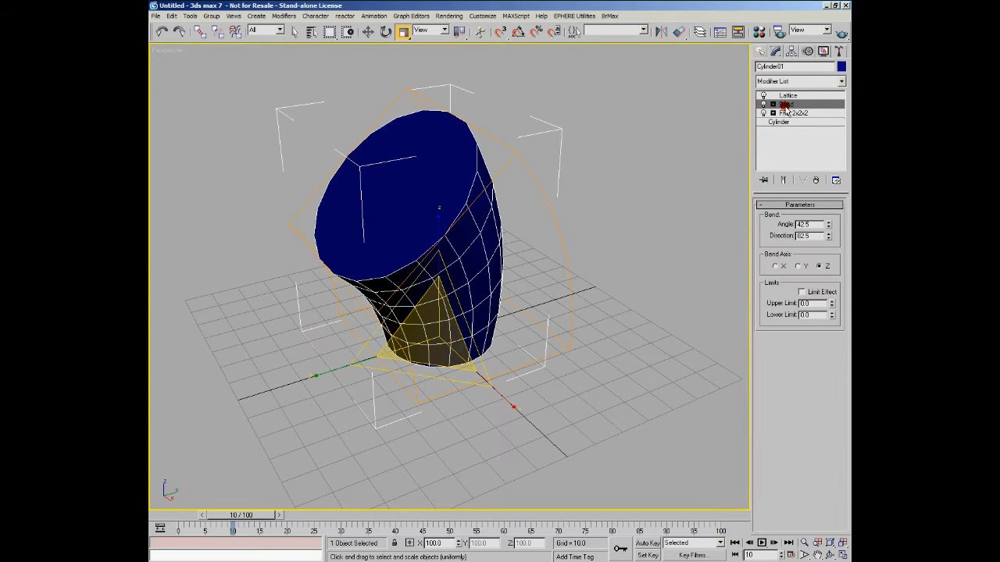
click(787, 95)
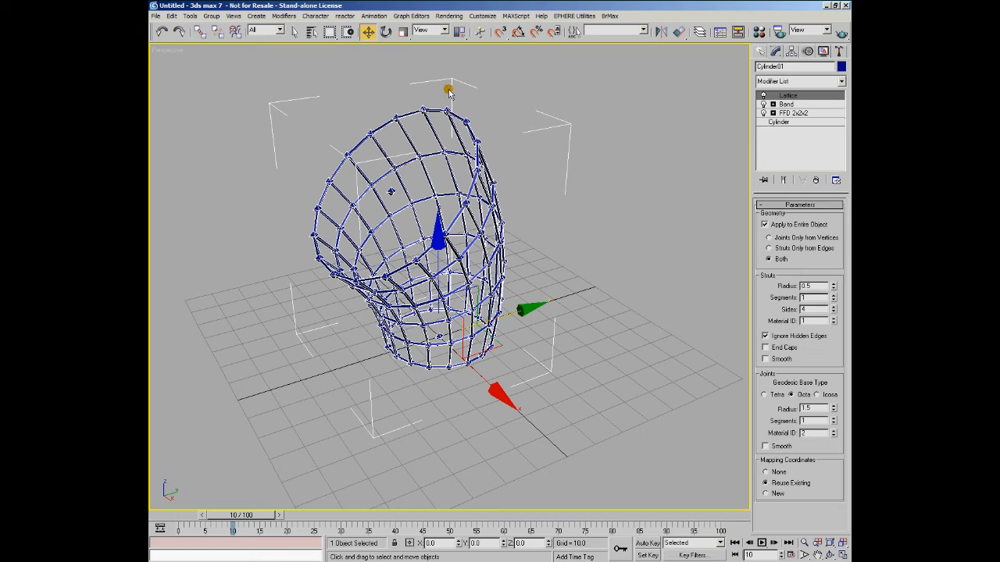
- Inspect the object's scale values in the Scale Transform Type-In, close it, and cycle through the Rotate and Move tools
right_click(403, 33)
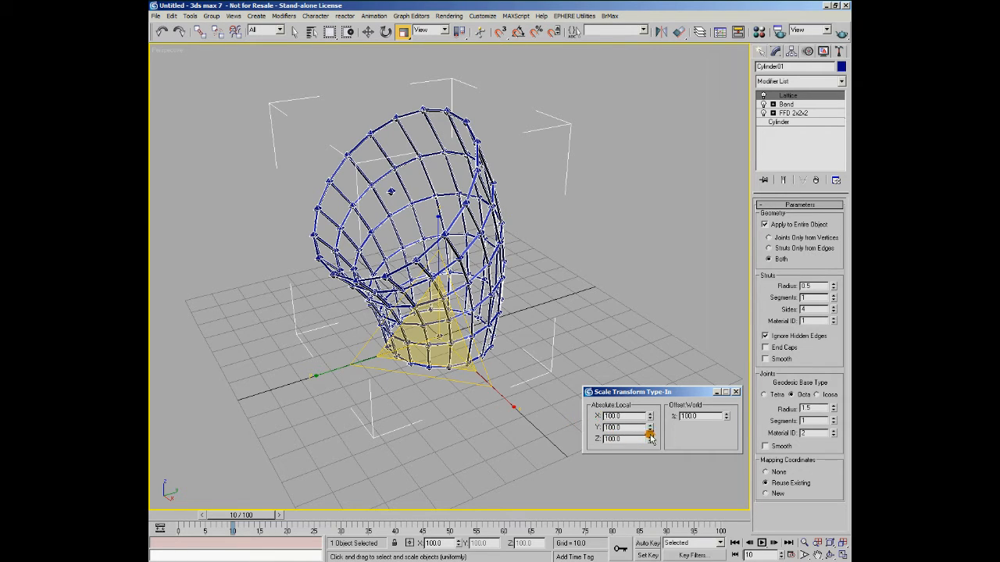
click(738, 392)
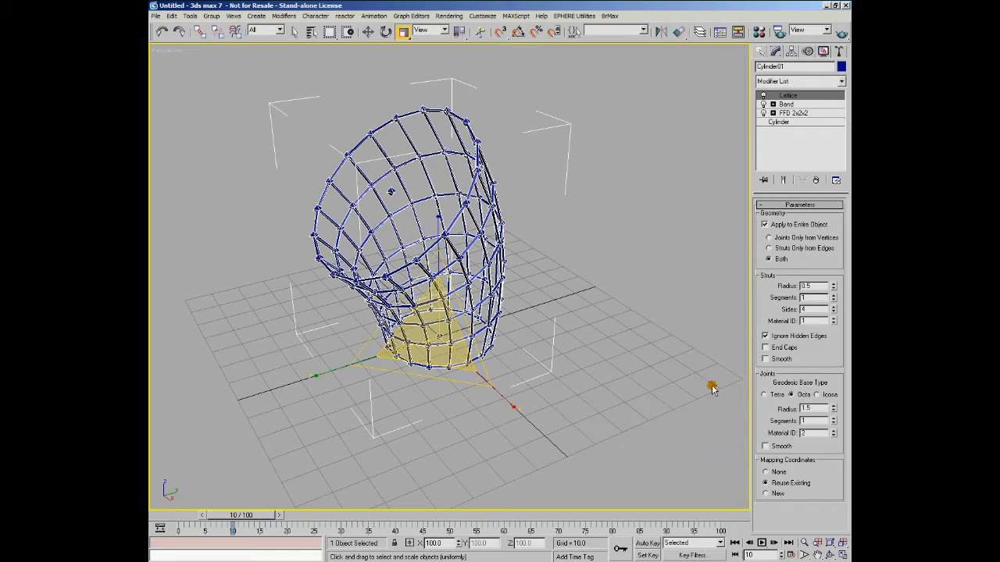
click(386, 32)
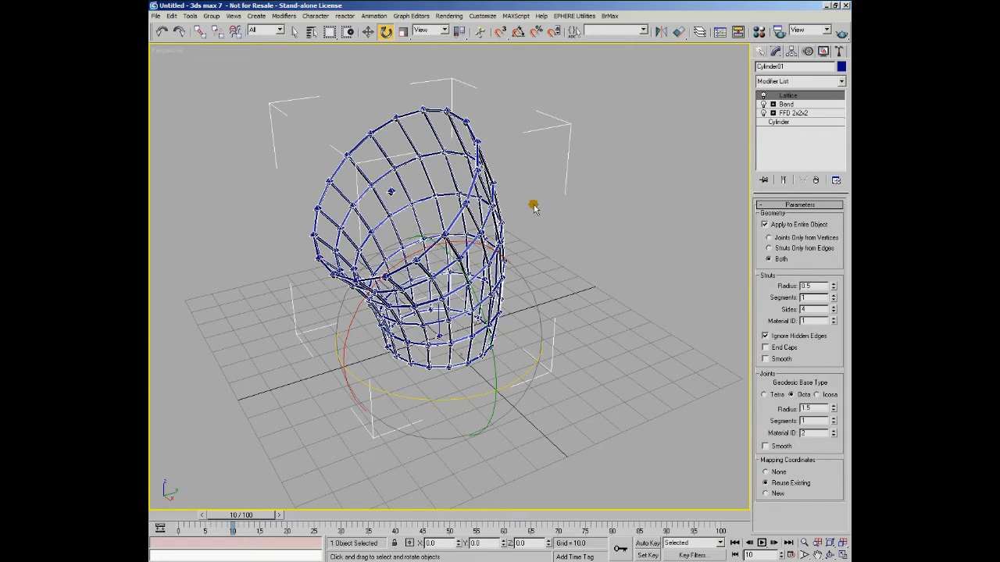
click(372, 33)
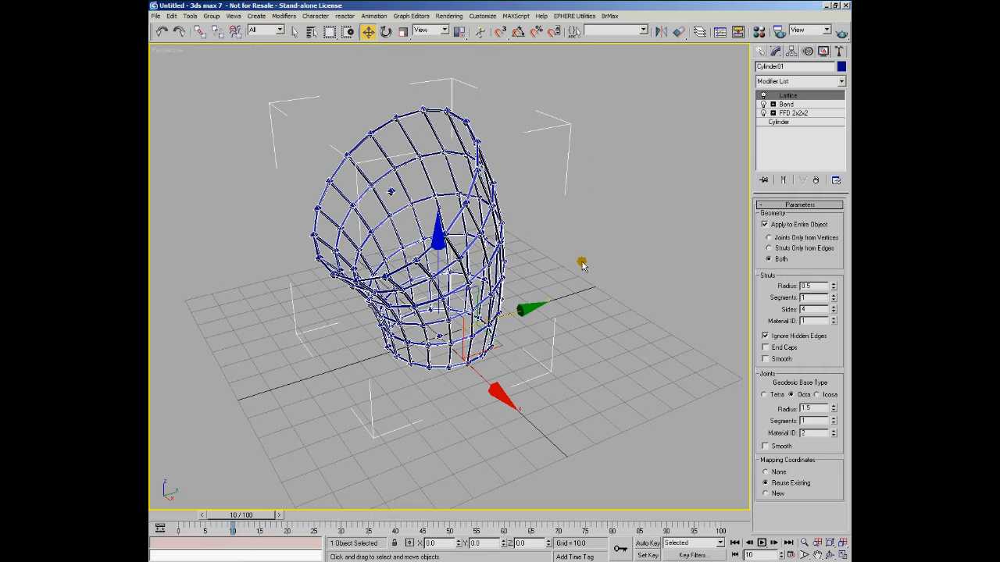
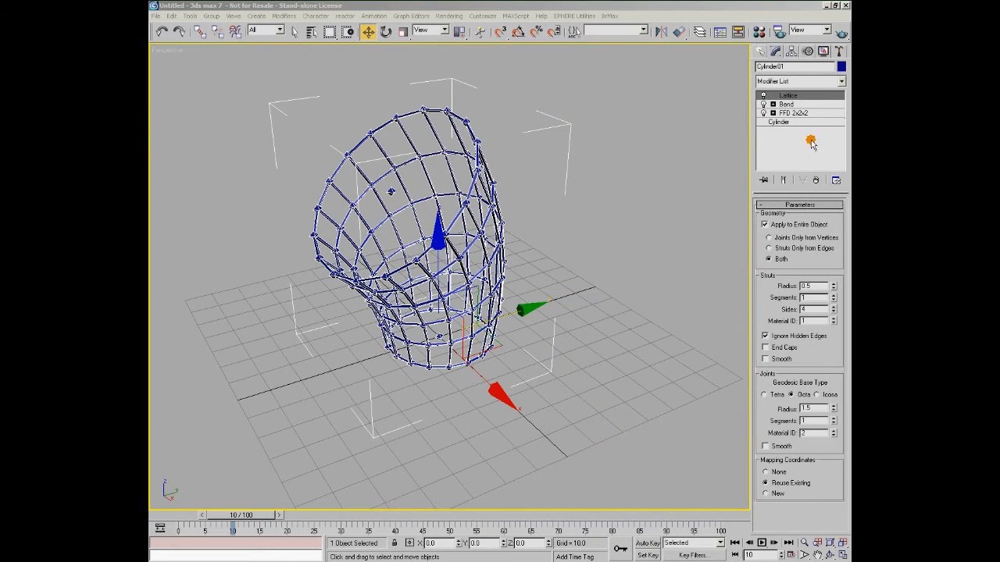
- Remove the Lattice, Bend and FFD 2x2x2 modifiers from the stack, leaving only the base cylinder
click(816, 179)
click(816, 180)
click(812, 182)
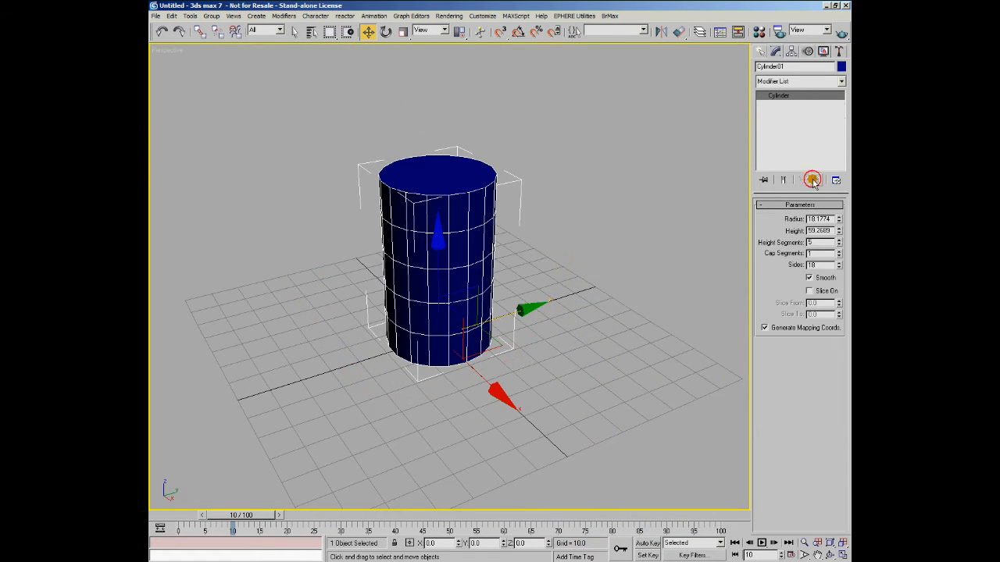
- Apply an Edit Mesh modifier to the cylinder and enter its Vertex sub-object level
click(841, 82)
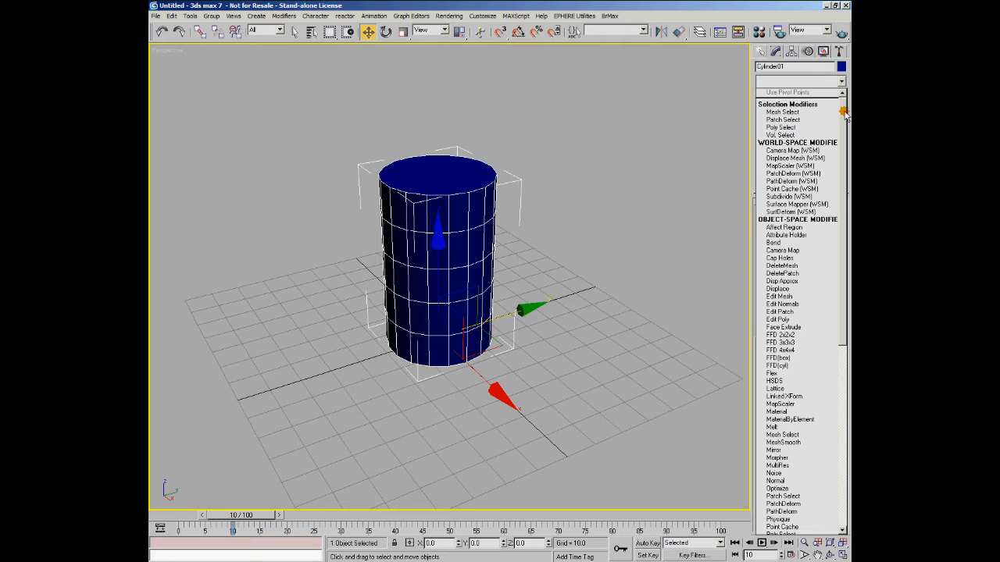
drag(843, 166, 844, 191)
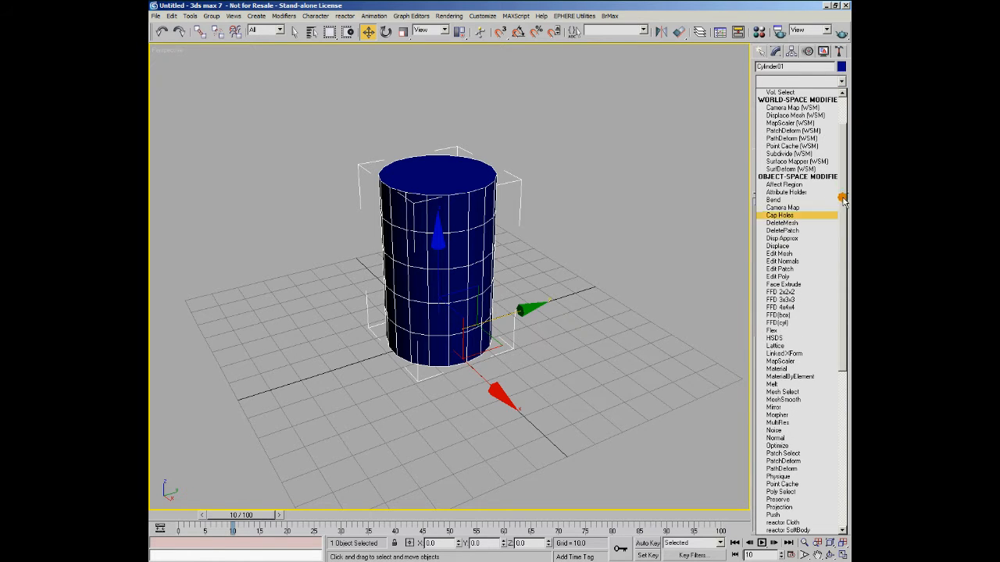
click(781, 254)
click(771, 220)
- Move several vertices and vertex groups on the cylinder's sides and top to distort it irregularly, then exit vertex editing
drag(364, 245, 391, 279)
drag(513, 207, 447, 264)
drag(523, 247, 575, 238)
drag(425, 146, 453, 179)
drag(456, 131, 461, 89)
drag(364, 125, 374, 168)
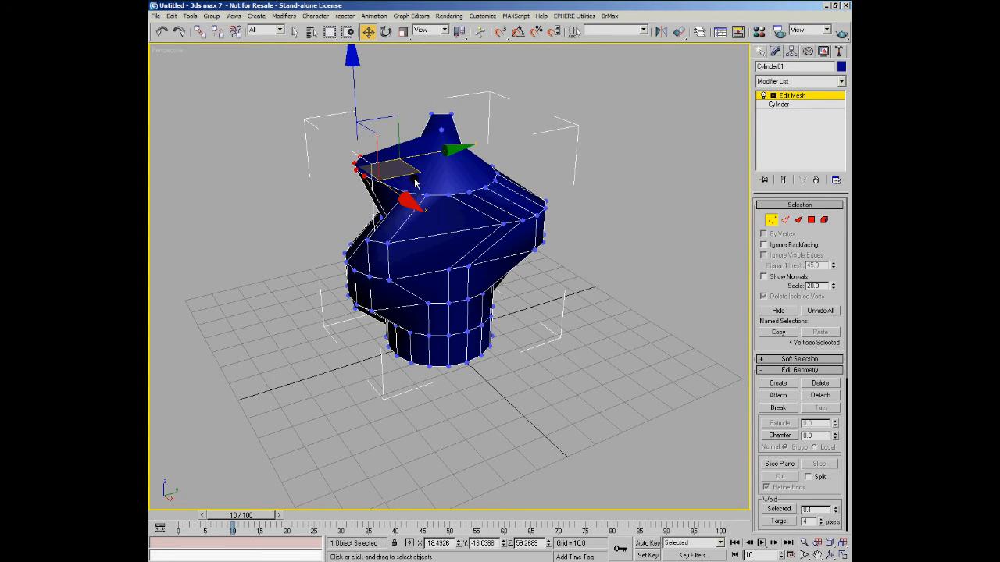
click(407, 191)
drag(443, 201, 395, 211)
click(492, 226)
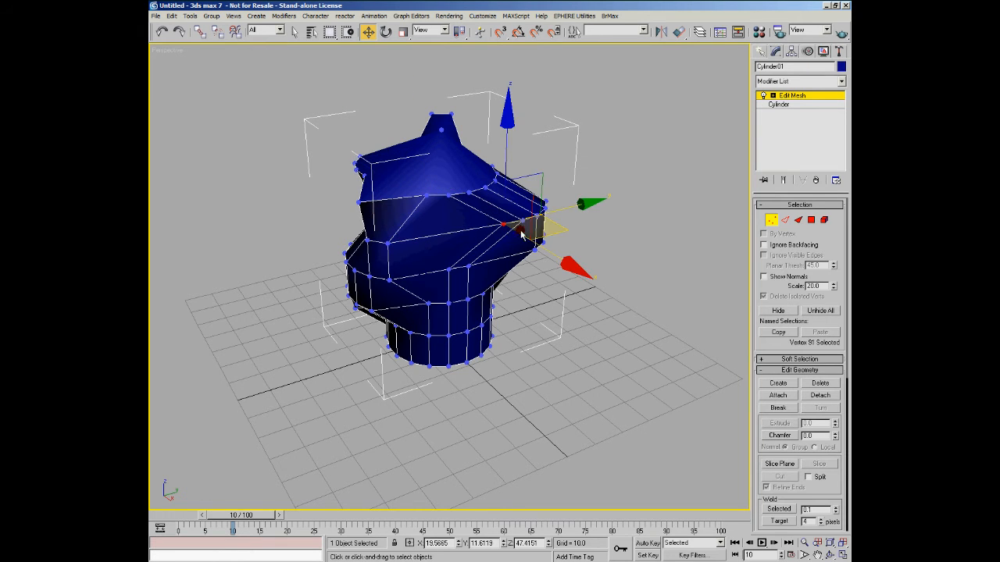
drag(524, 236, 494, 250)
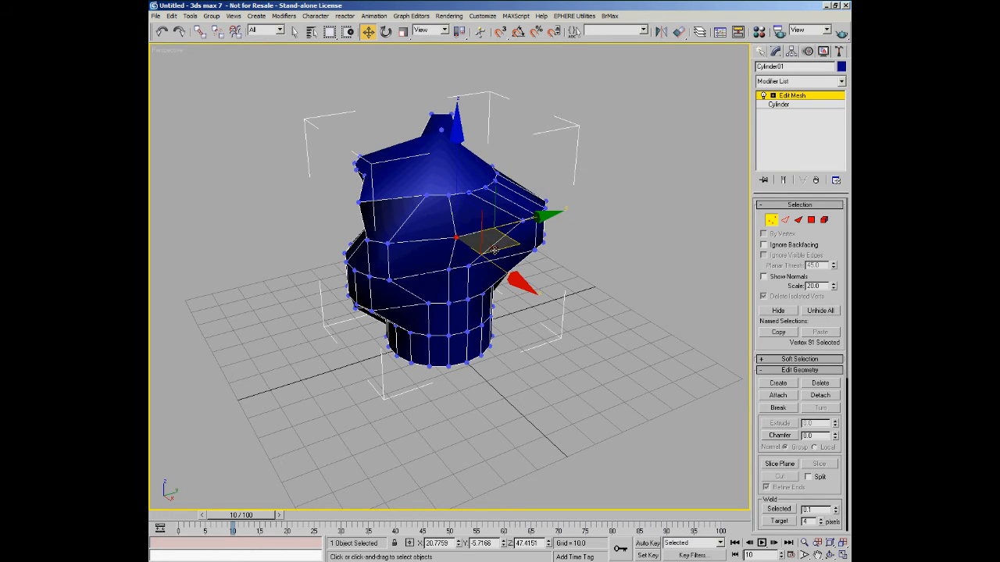
click(770, 220)
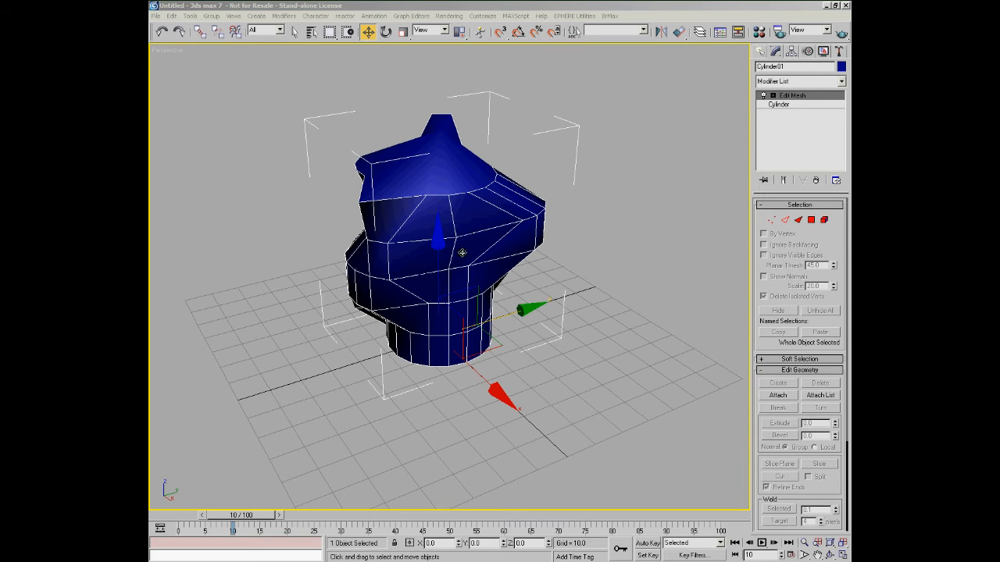
- Raise the whole object to about 29.56 on Z, rotate it to a tilt, and return to the Move tool
click(553, 180)
click(487, 275)
drag(440, 293, 441, 215)
key(e)
drag(446, 263, 485, 182)
right_click(485, 182)
click(403, 31)
click(367, 32)
alt+middle_drag(484, 379, 451, 386)
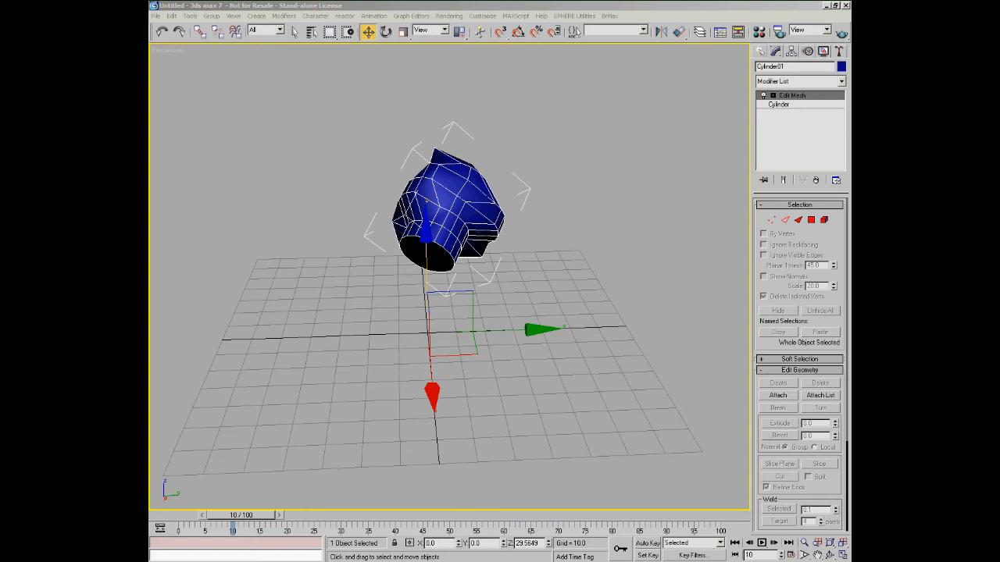
- Compare the object at the base Cylinder level with its Edit Mesh level in the stack
click(792, 104)
click(801, 95)
click(792, 104)
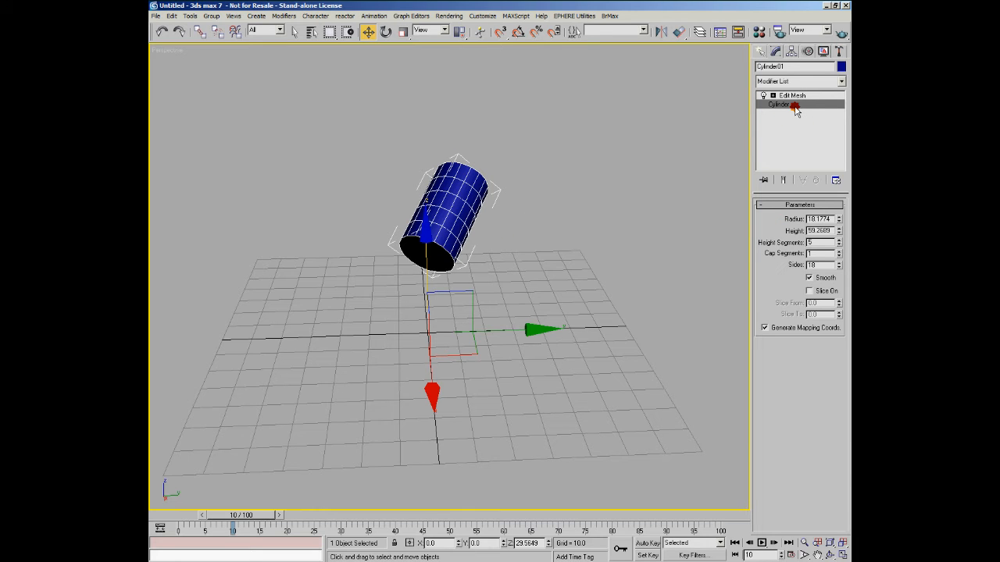
click(793, 95)
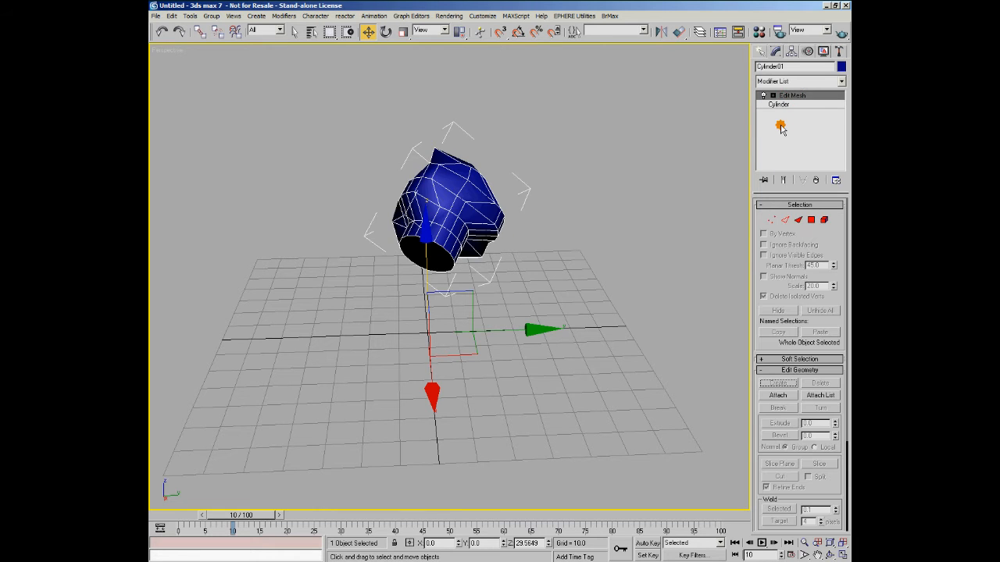
- Apply a Bend modifier above Edit Mesh and adjust its angle to bend the distorted object
click(841, 81)
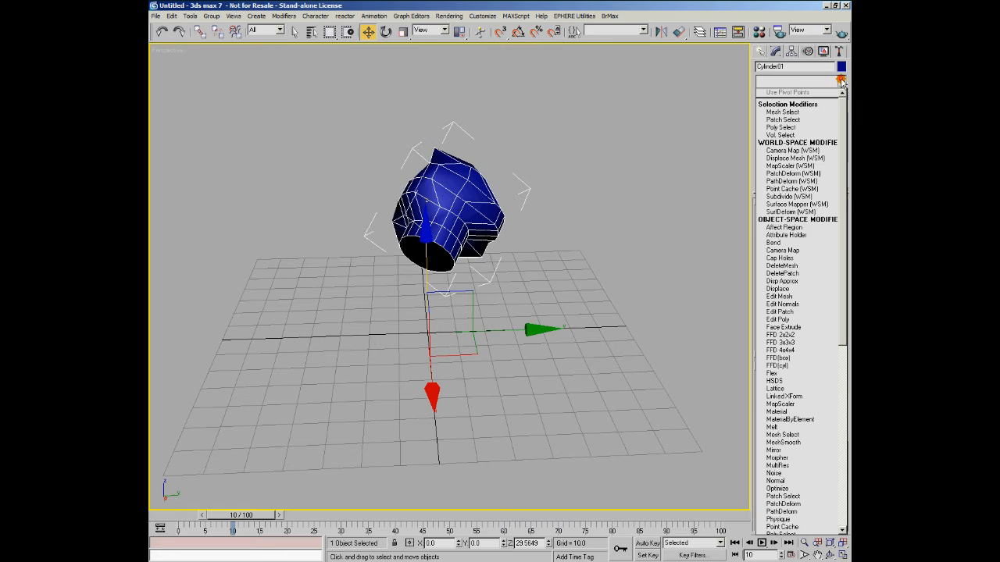
click(816, 243)
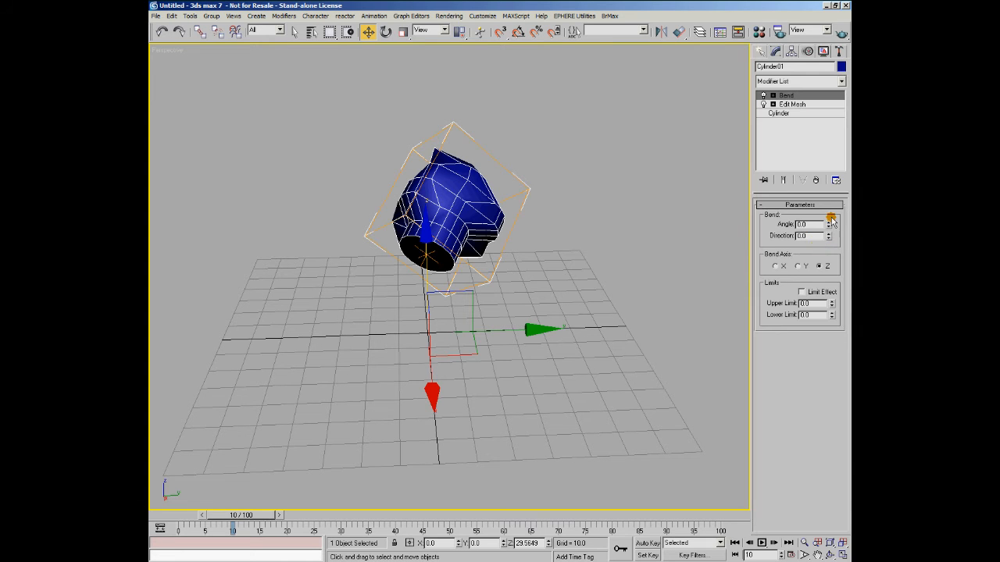
drag(829, 226, 841, 380)
- Apply a Taper modifier on top of the stack with an amount of -0.77
click(841, 82)
click(816, 401)
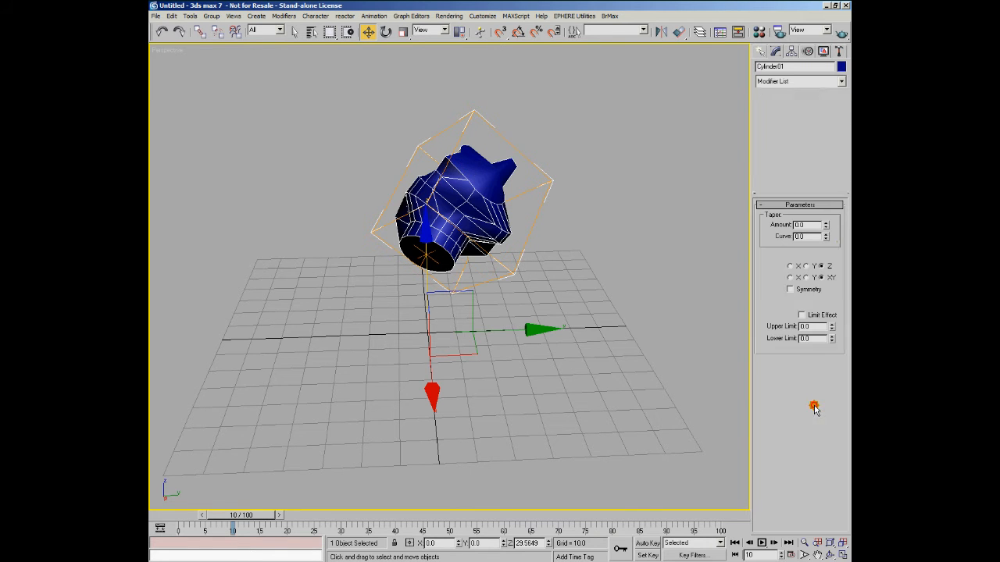
mouse_move(826, 225)
mouse_down()
mouse_move(831, 196)
mouse_move(826, 234)
mouse_up()
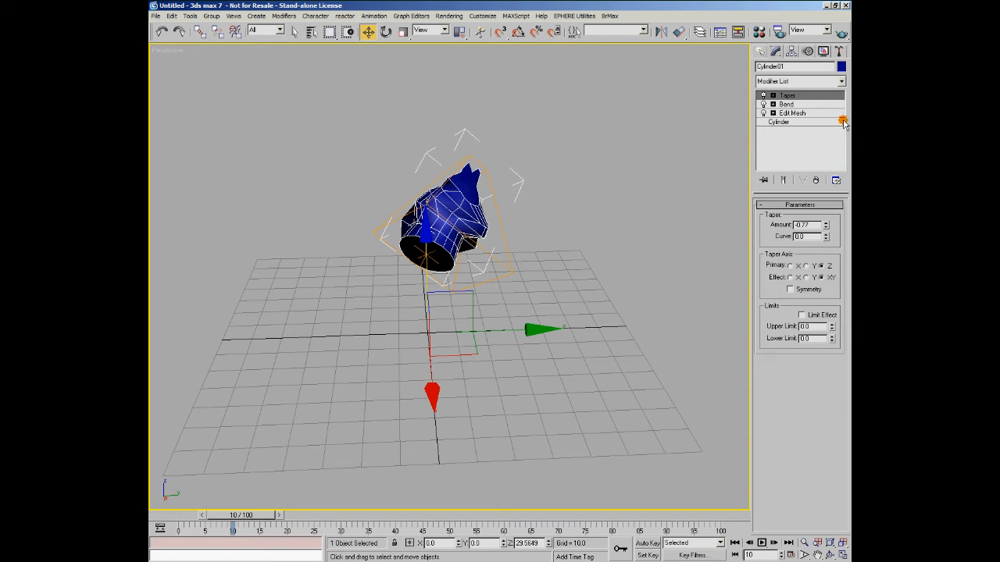
- Add a second Edit Mesh modifier above Taper and move the object's upper vertices upward to stretch the mesh
click(841, 81)
click(779, 296)
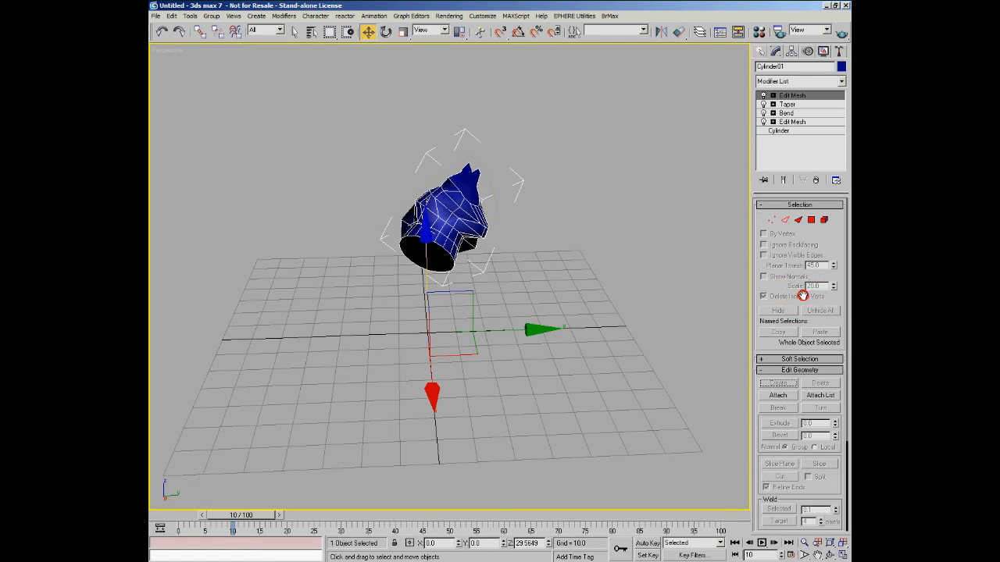
click(770, 220)
drag(585, 129, 424, 223)
drag(514, 185, 530, 97)
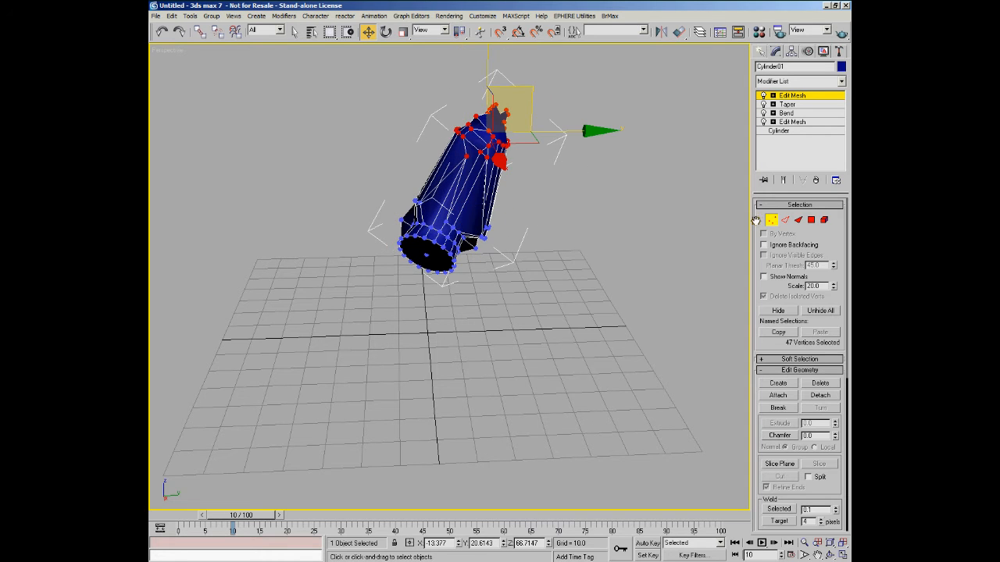
click(772, 220)
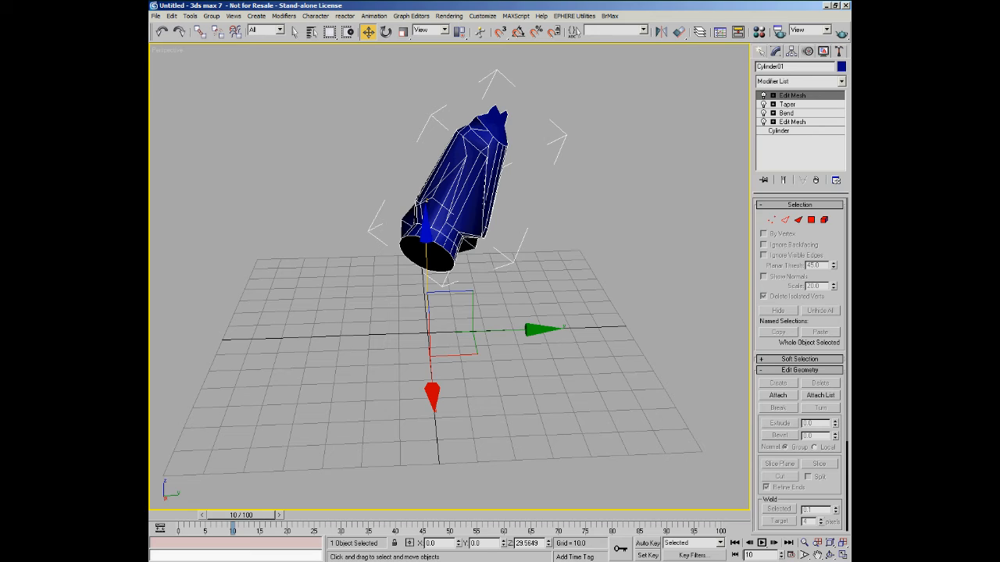
- Step through the modifier stack from the base Cylinder up through Edit Mesh, Bend and Taper to the top Edit Mesh
click(779, 131)
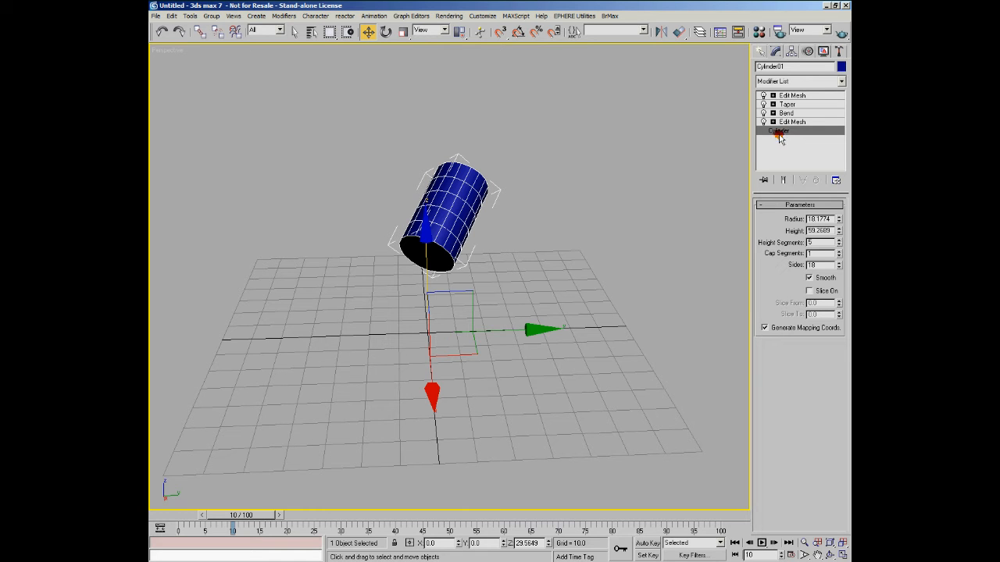
click(789, 123)
click(788, 113)
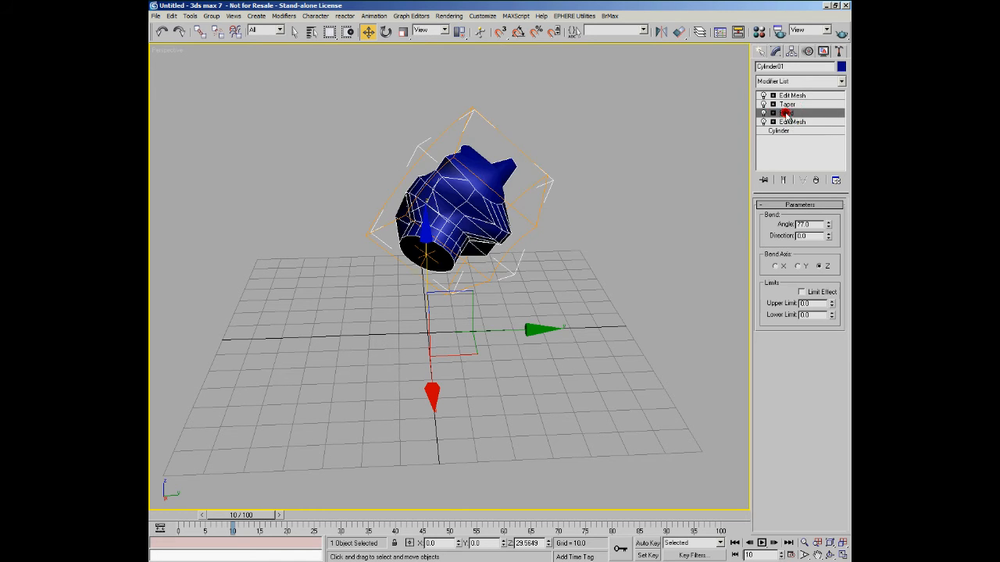
click(787, 104)
click(789, 95)
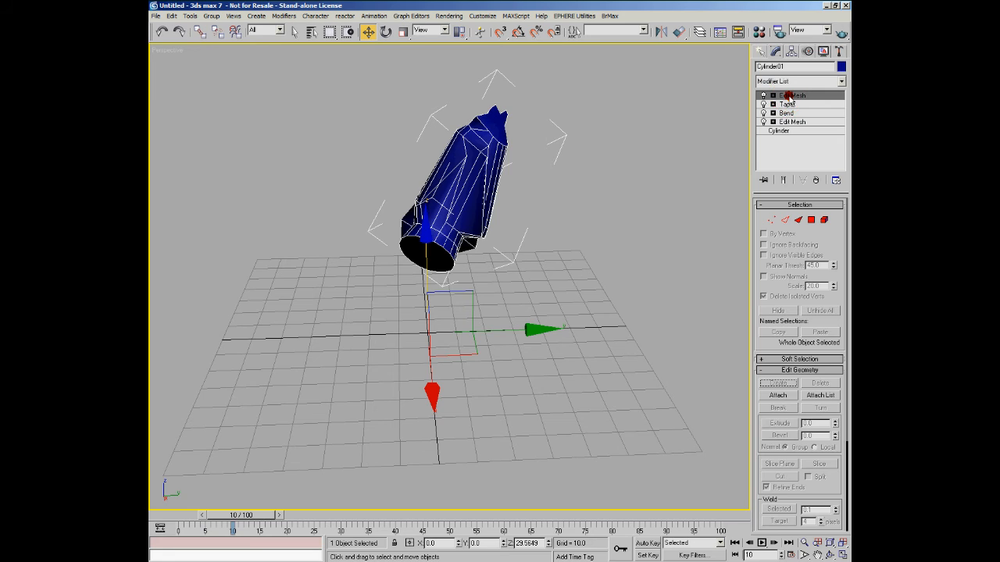
- Examine the object again at the base Cylinder, first Edit Mesh and Bend levels of the stack
click(781, 131)
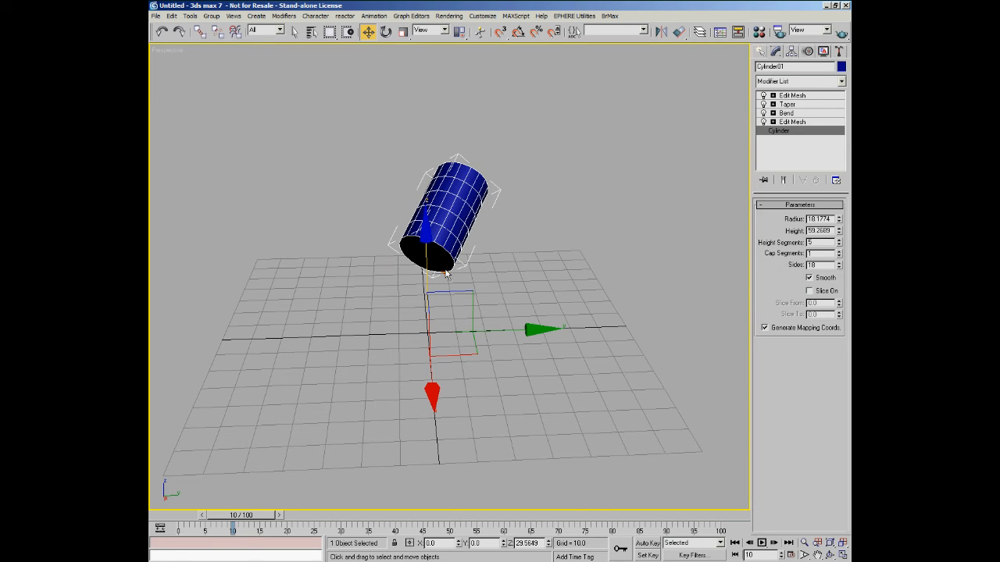
click(789, 122)
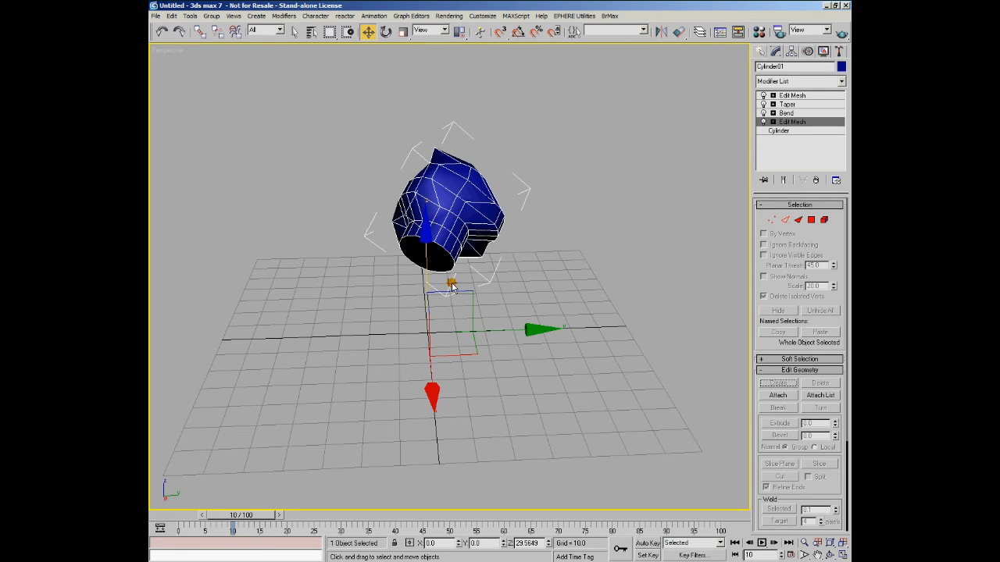
click(787, 113)
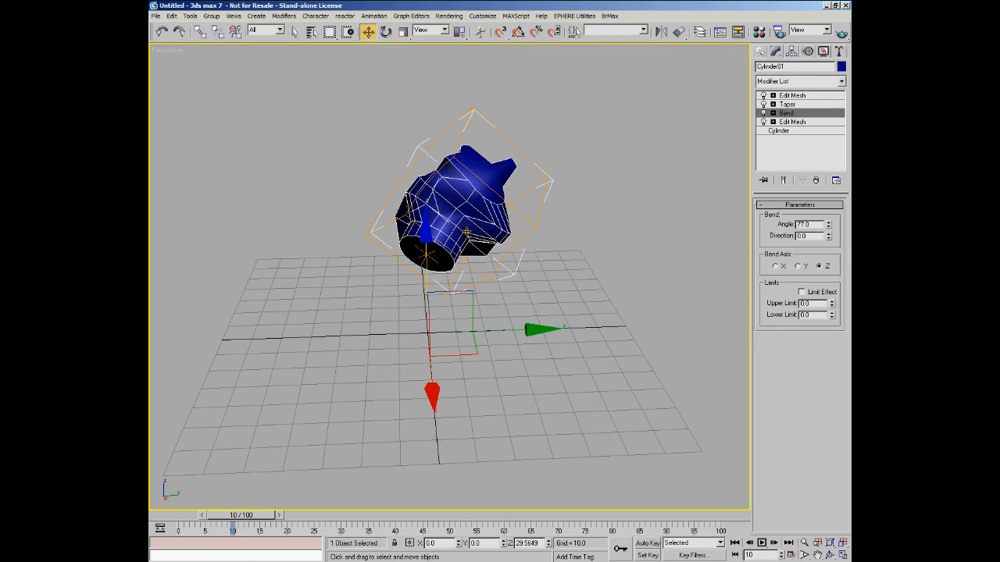
alt+middle_drag(397, 279, 434, 304)
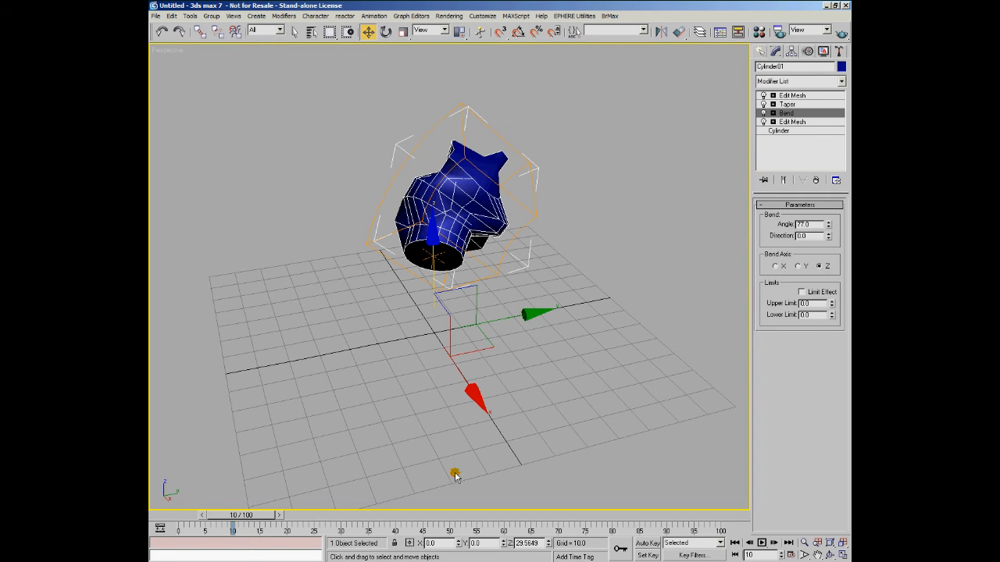
- Reselect the deformed cylinder and reset its Z position to 0
click(435, 131)
click(463, 220)
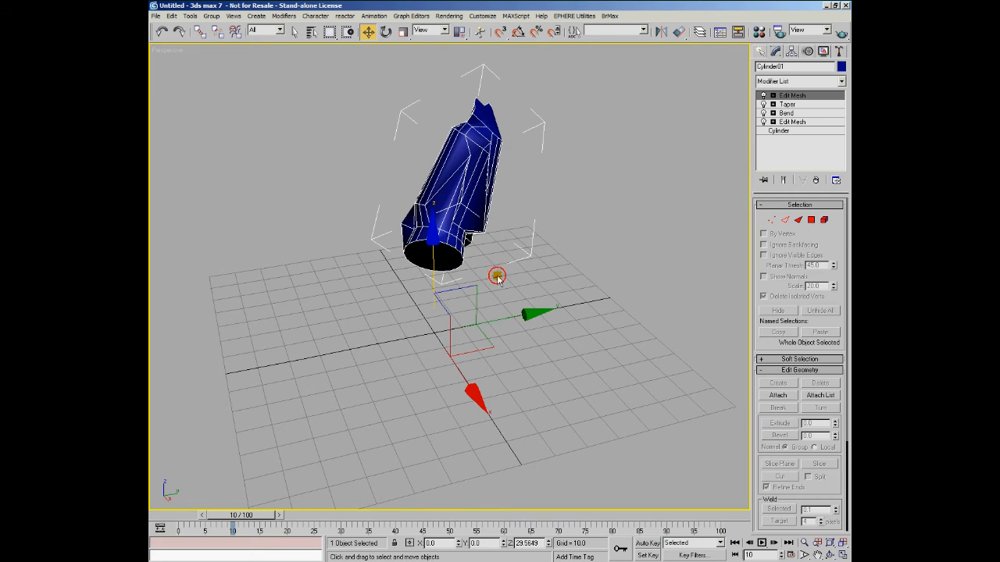
right_click(549, 544)
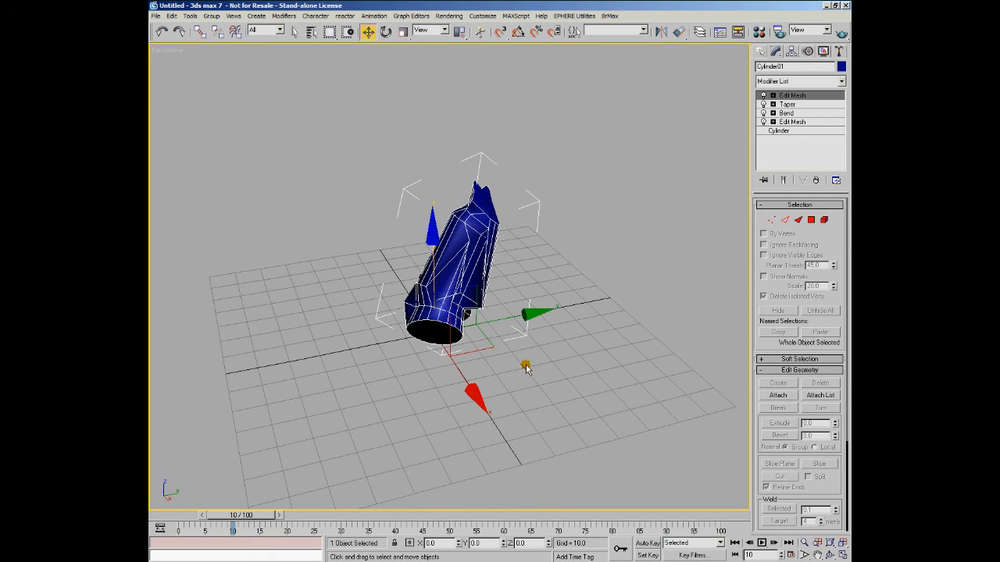
- Set the object's absolute local scale to 100 on X, Y and Z
click(403, 31)
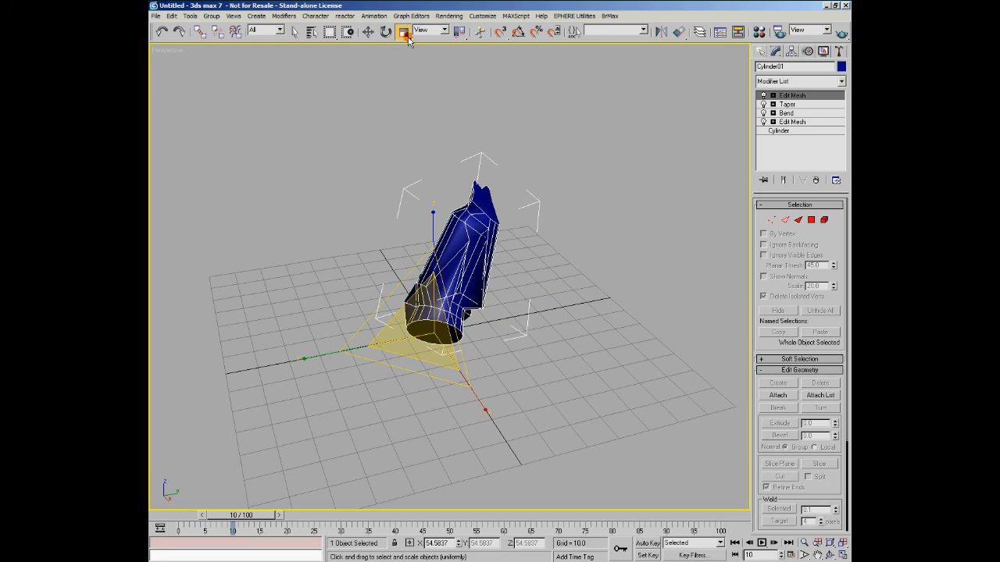
right_click(403, 31)
double_click(634, 417)
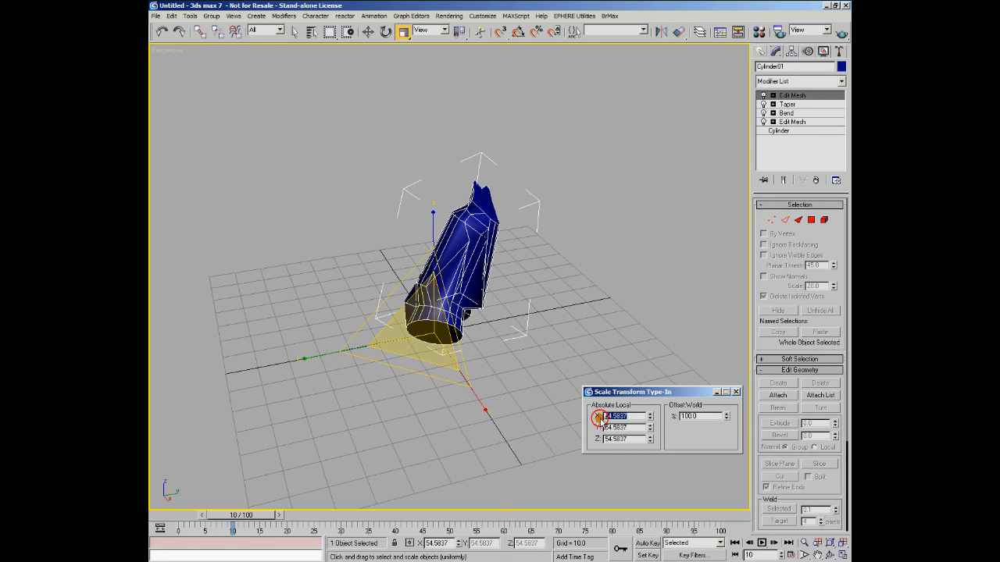
text(100)
key(Tab)
text(100)
key(Tab)
text(100)
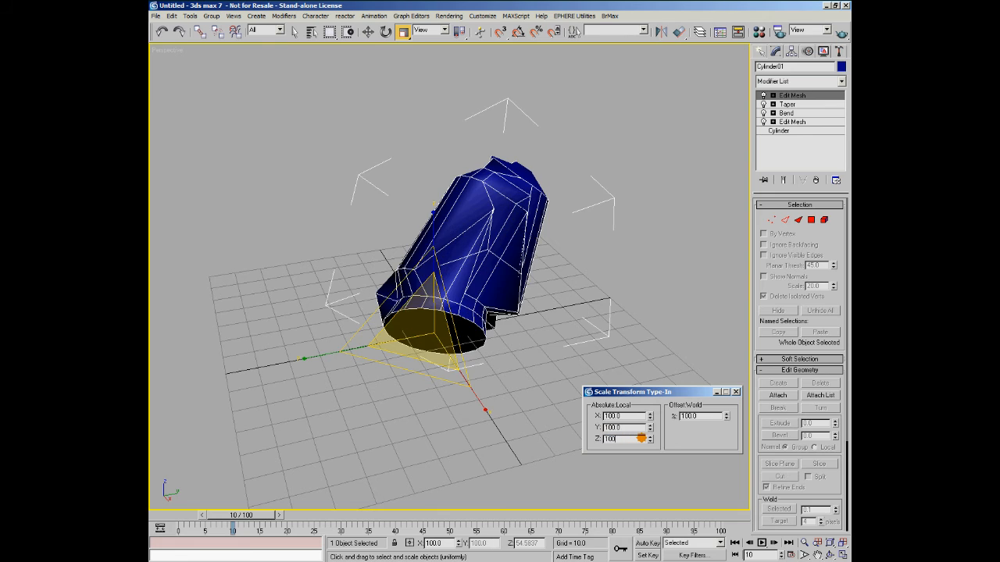
key(Return)
click(736, 391)
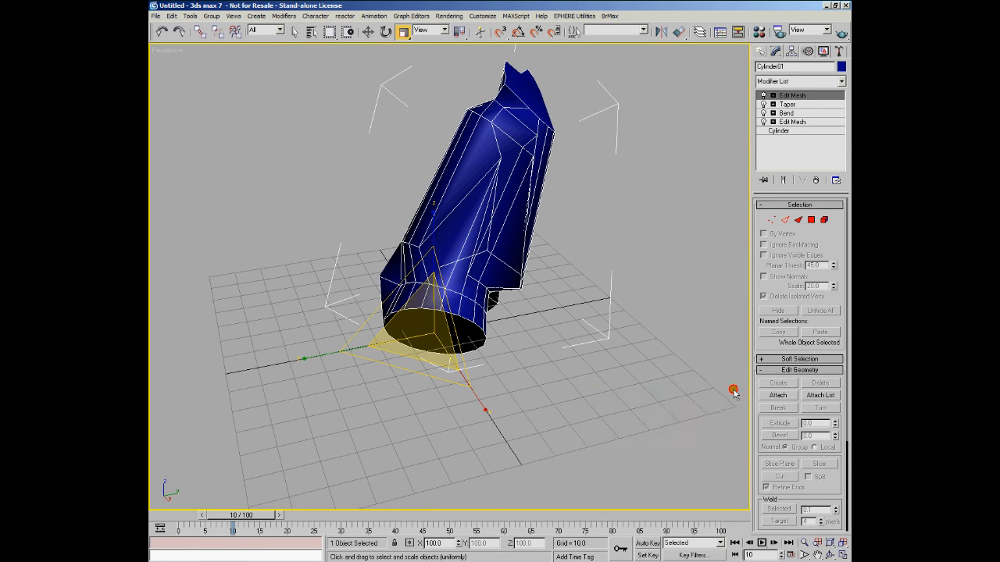
- Reset the object's rotation to 0 on X, Y and Z, and deselect it
click(382, 33)
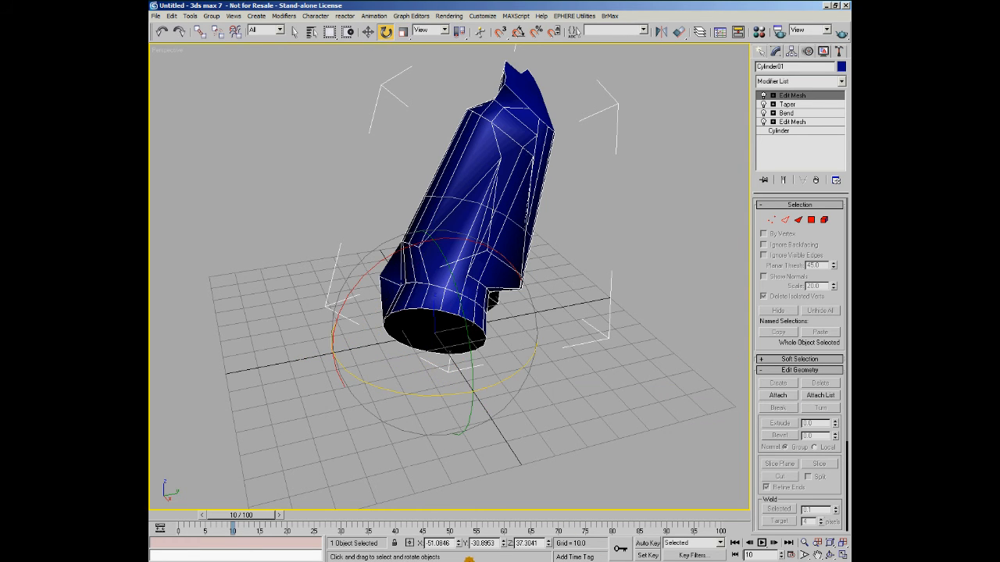
right_click(454, 542)
right_click(504, 543)
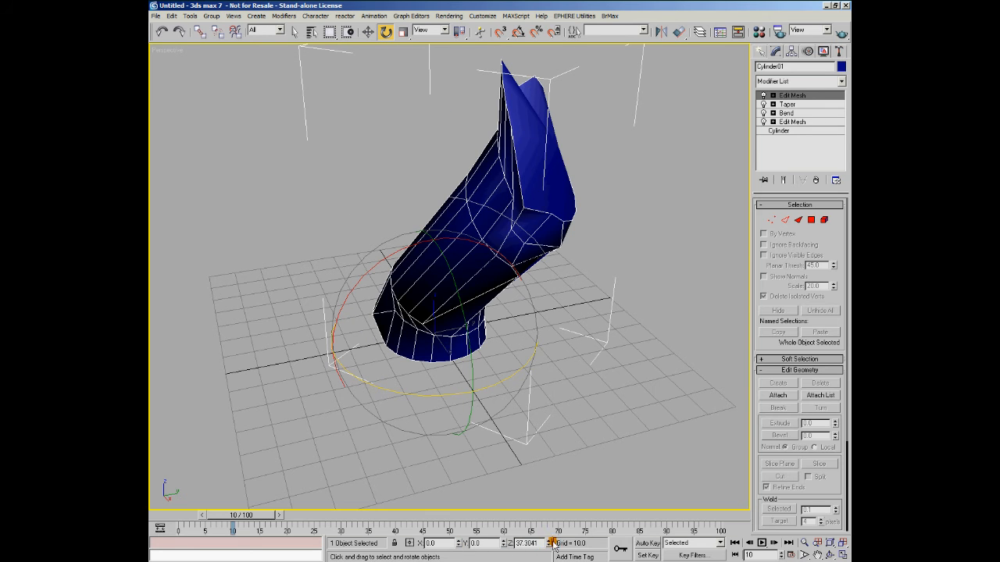
right_click(547, 543)
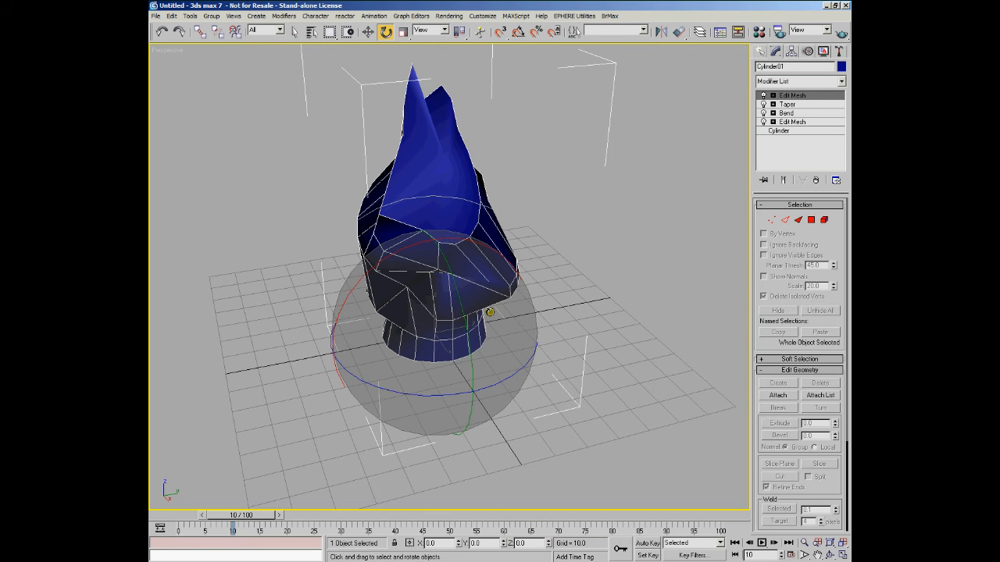
click(513, 242)
alt+middle_drag(463, 297, 503, 326)
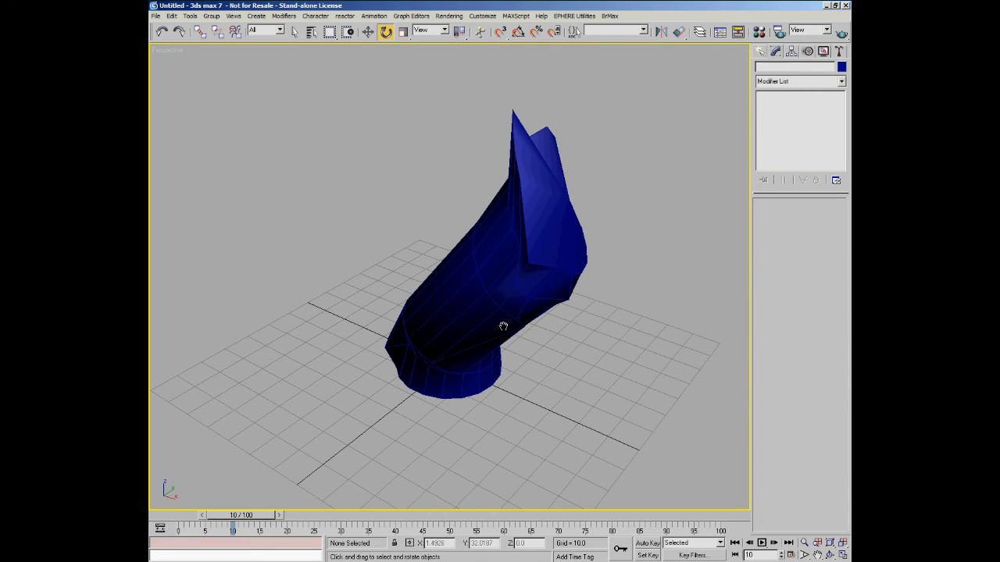